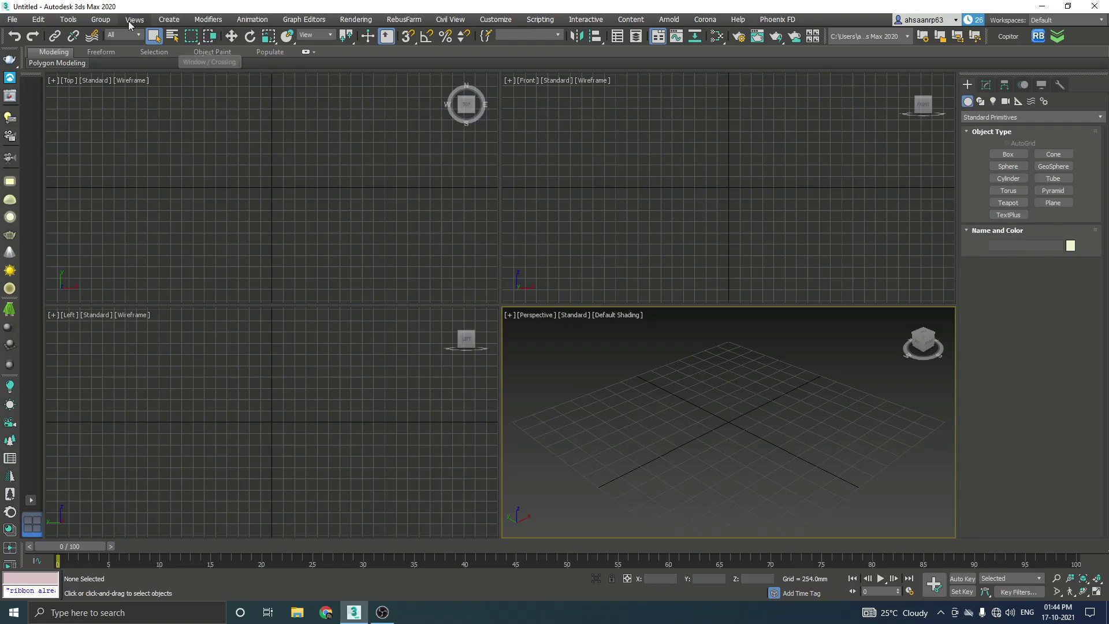
Browse the Modifiers, Animation and Graph Editors menus.
left_click(208, 20)
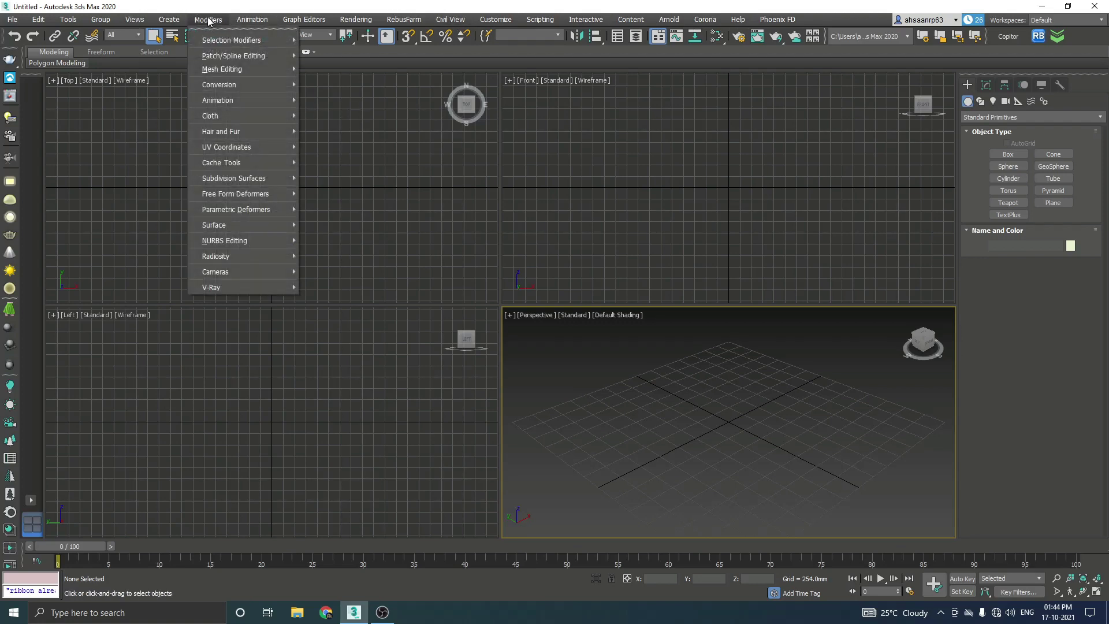
left_click(237, 19)
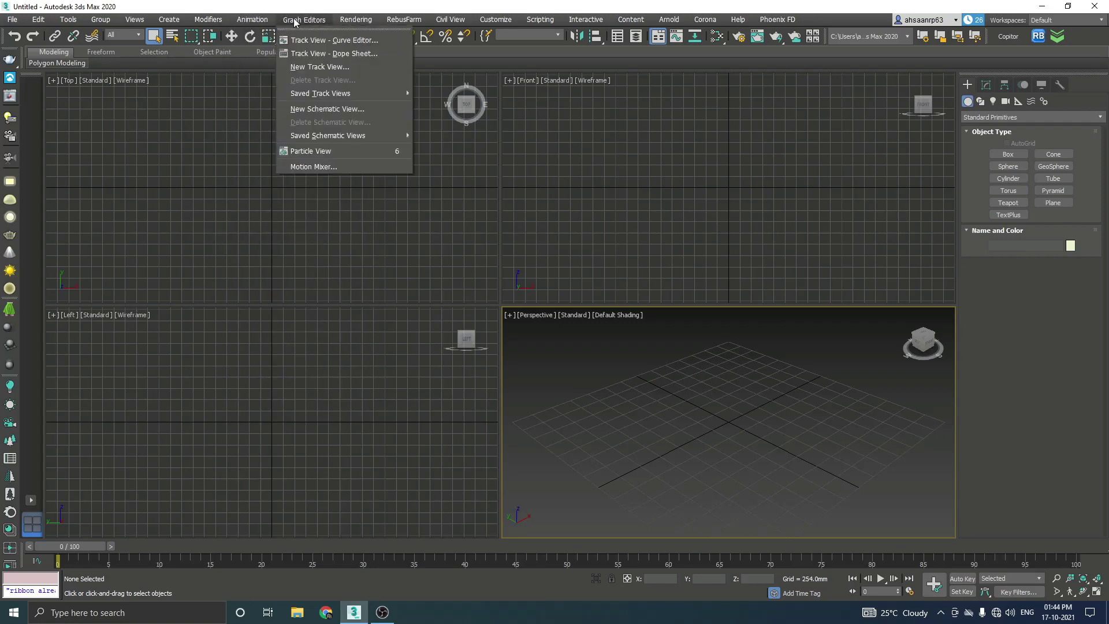
left_click(299, 20)
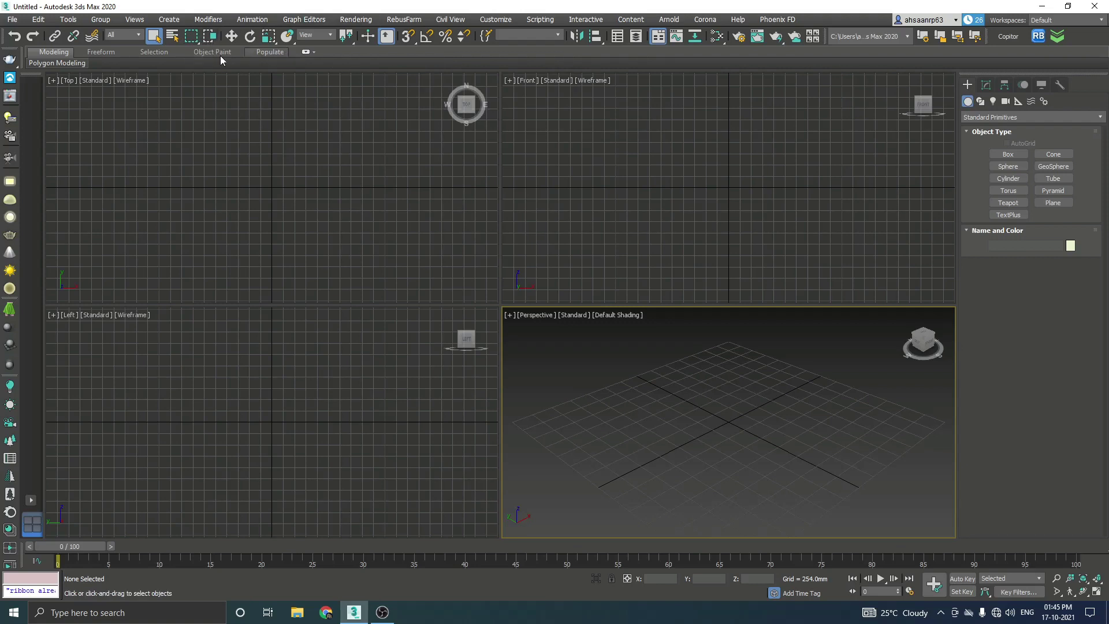
Show the Populate ribbon tab, collapsed down to panel titles only.
left_click(307, 52)
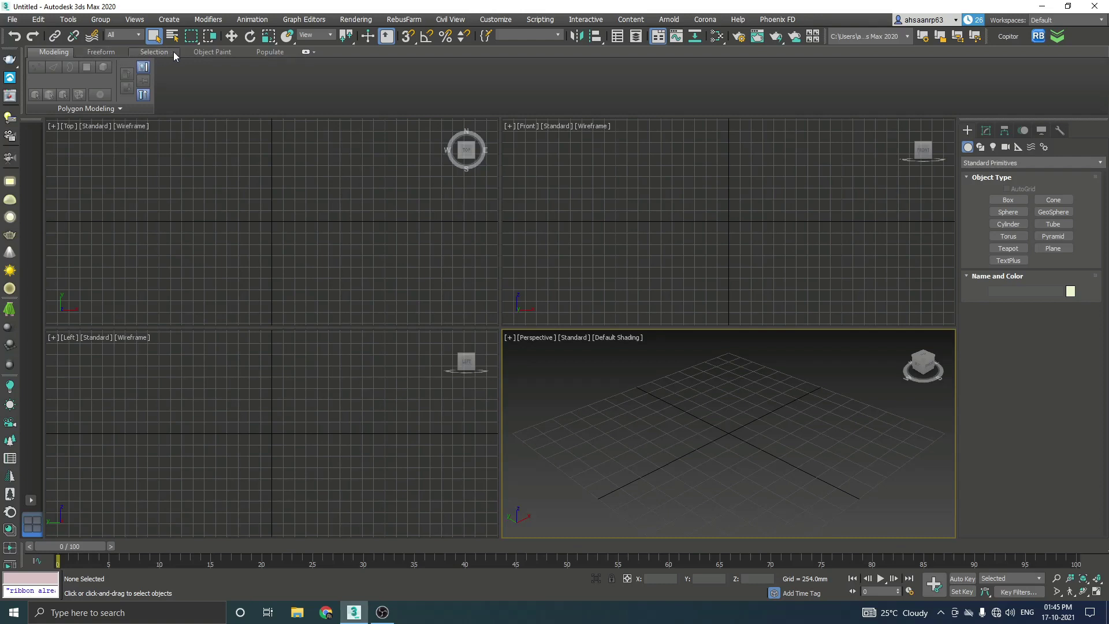
left_click(261, 51)
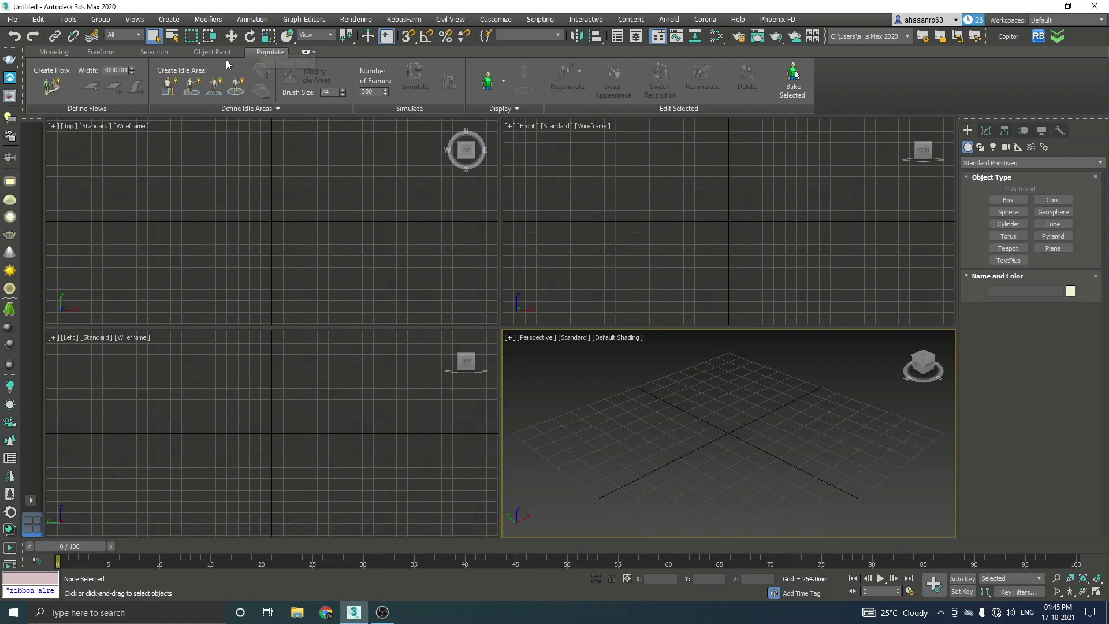
left_click(306, 53)
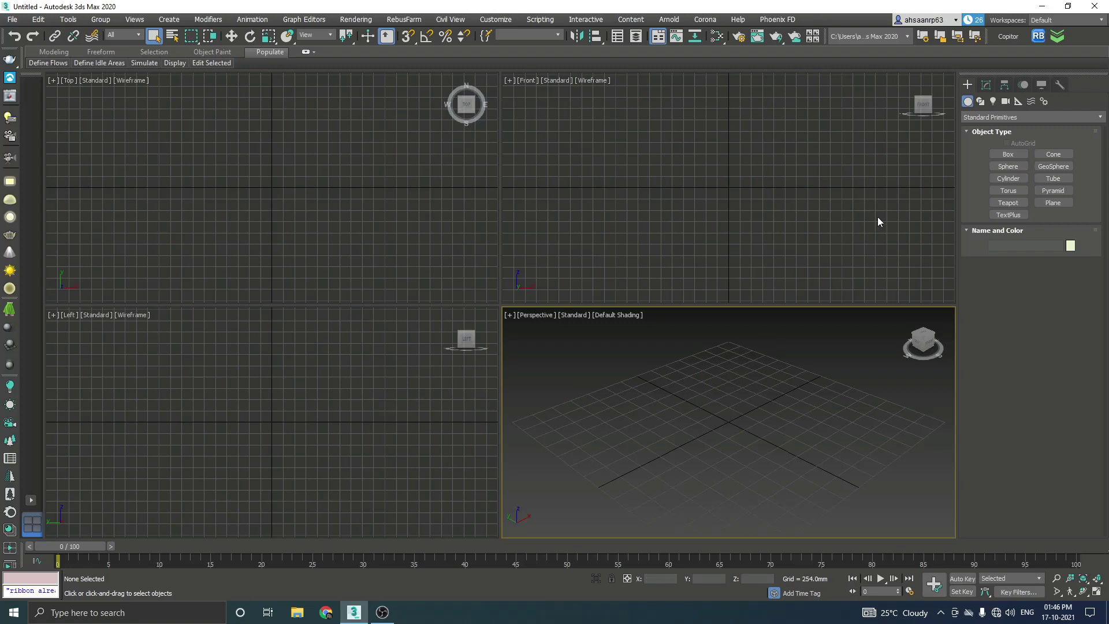
mouse_move(923, 366)
left_click(925, 331)
mouse_move(924, 338)
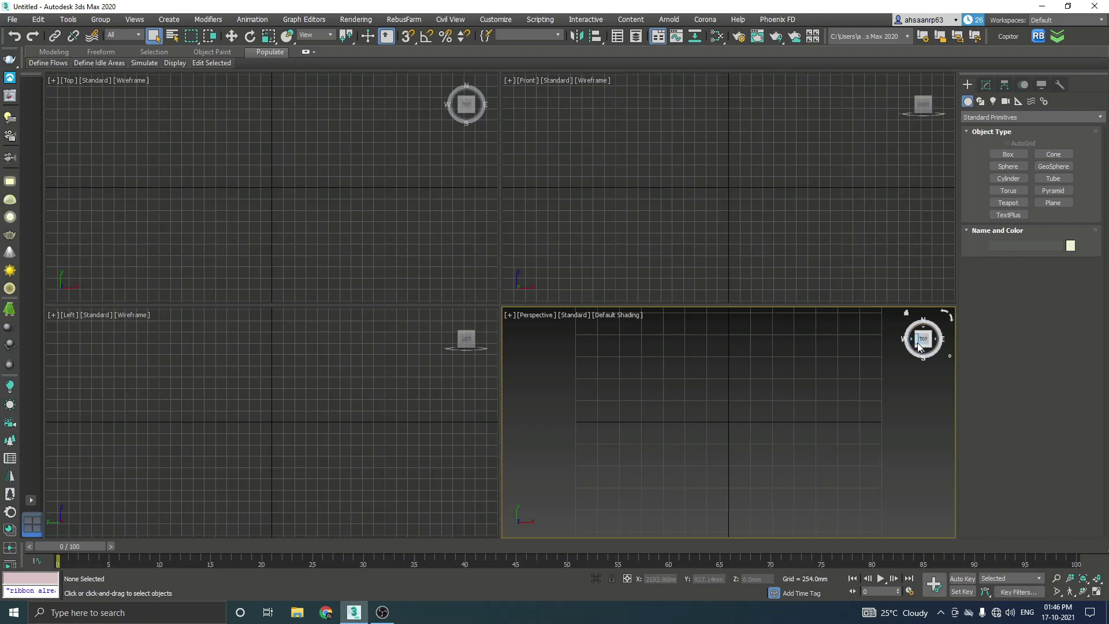
left_click(913, 343)
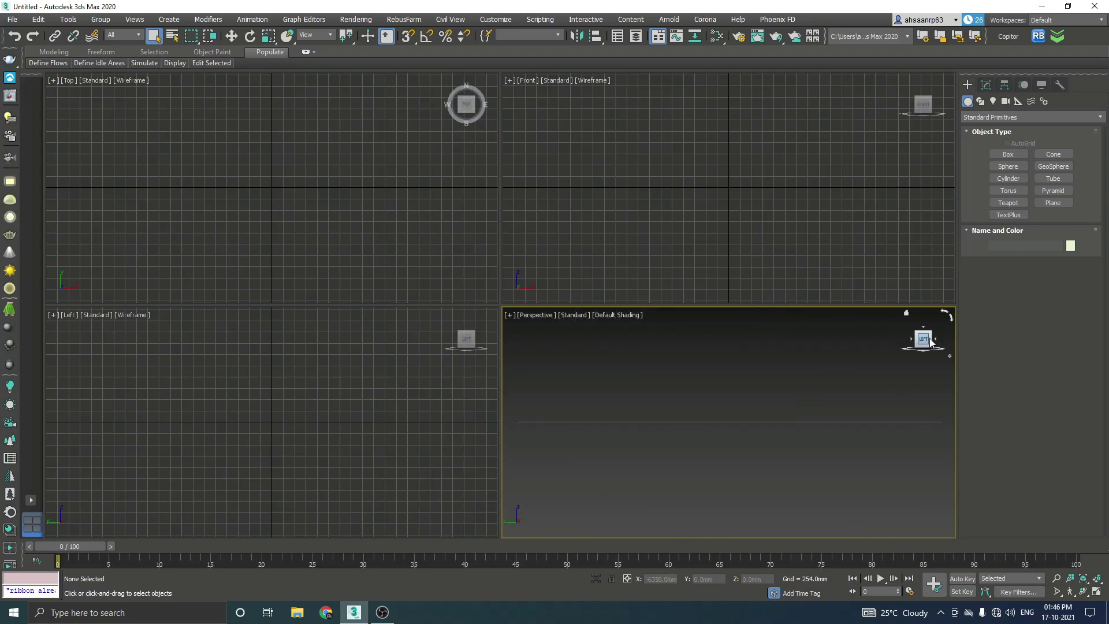
left_click(937, 340)
left_click(938, 341)
left_click(906, 313)
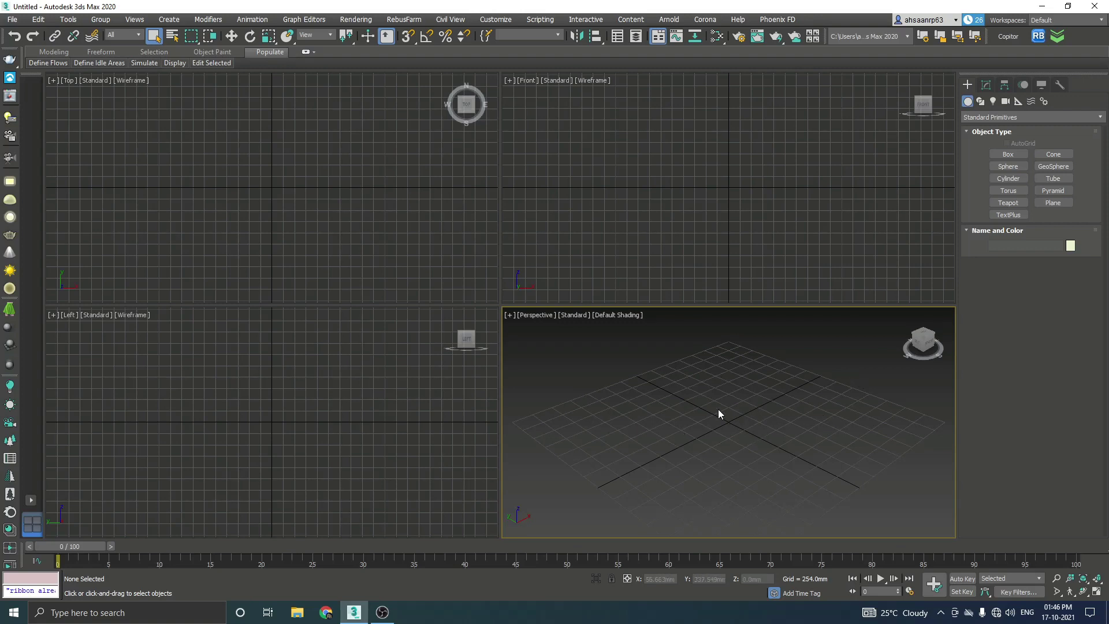
Create a yellow teapot, Teapot001, centred on the grid origin and exit creation mode.
left_click(1008, 202)
left_click_drag(726, 423, 763, 410)
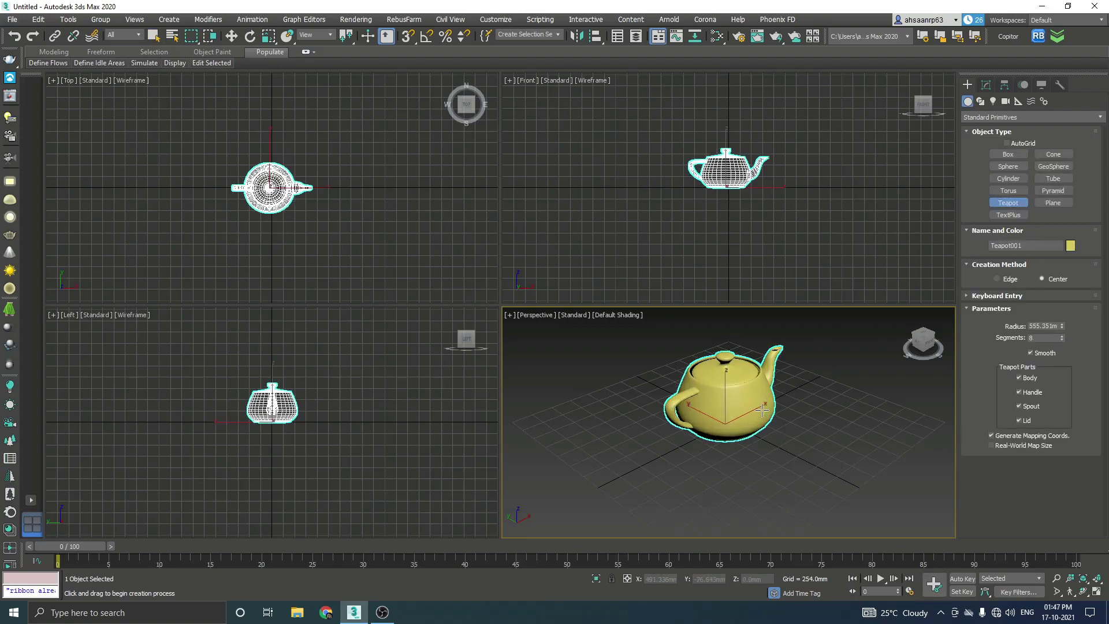
right_click(763, 410)
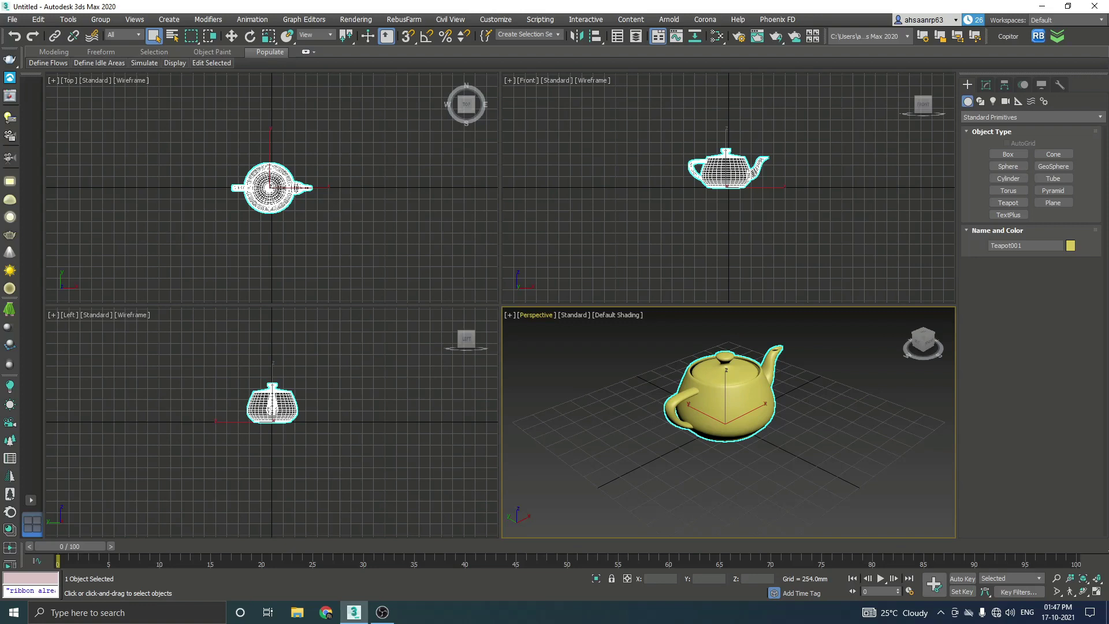
scroll(283, 188, "up", 2)
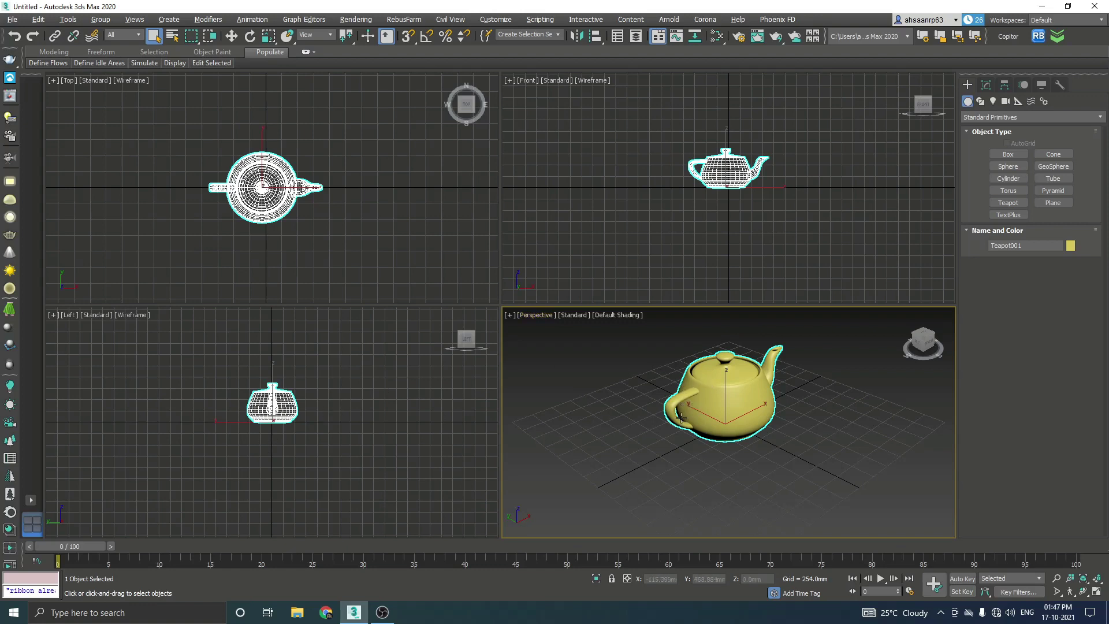
mouse_move(689, 408)
middle_mouse_down("alt")
mouse_move(781, 420)
mouse_move(693, 433)
mouse_move(618, 426)
mouse_move(603, 401)
mouse_move(707, 430)
mouse_move(767, 396)
mouse_move(812, 418)
mouse_move(695, 401)
middle_mouse_up("alt")
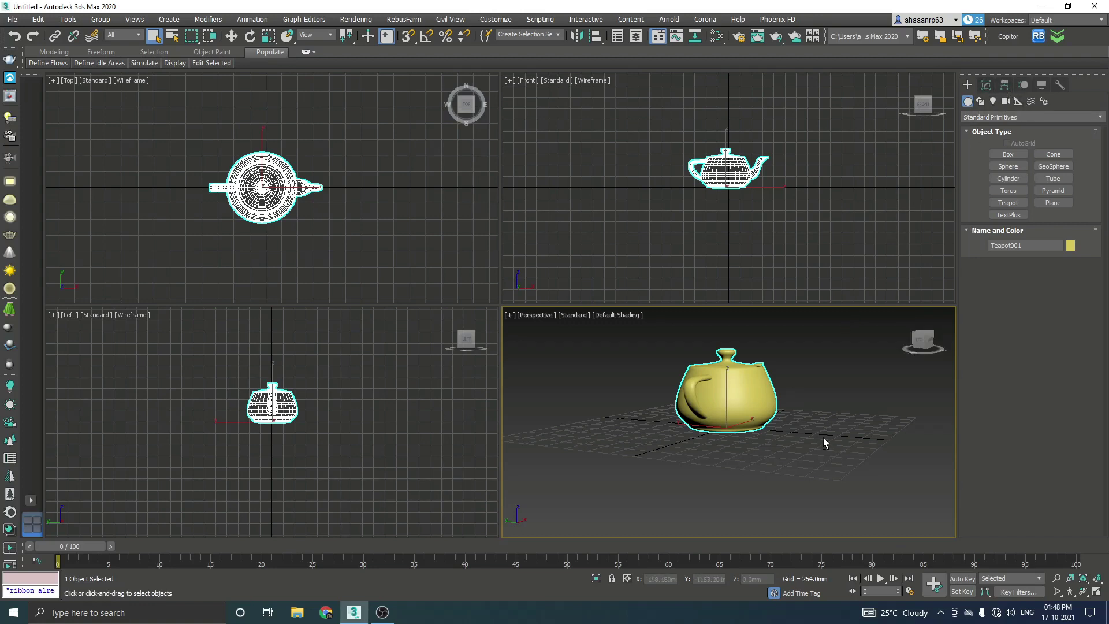
middle_click_drag(824, 438, 783, 472, "alt")
left_click(804, 432)
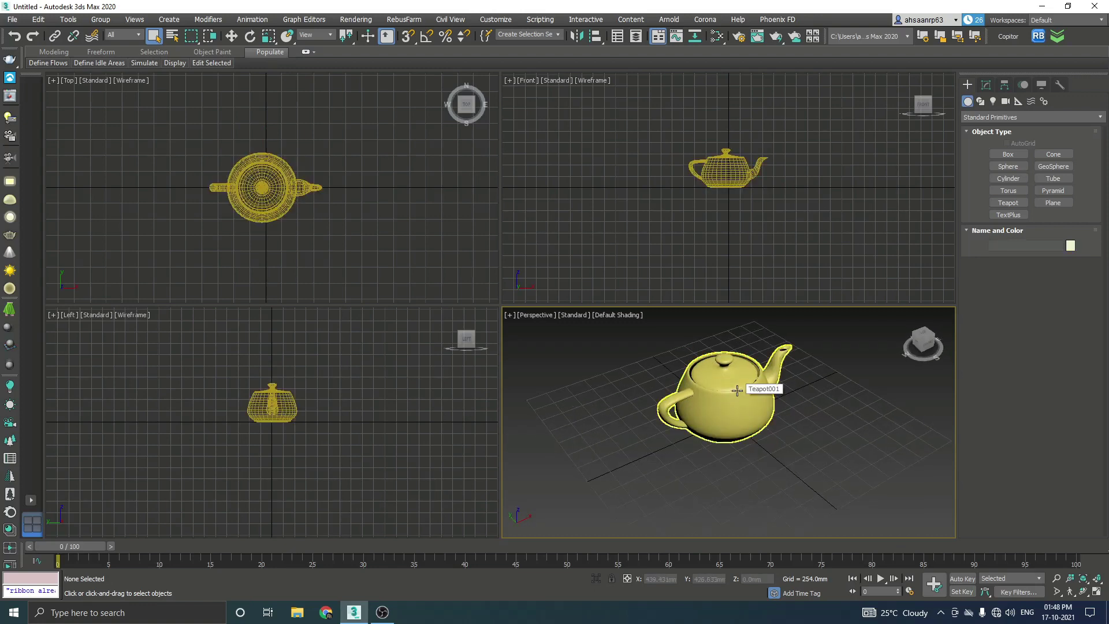
left_click(737, 391)
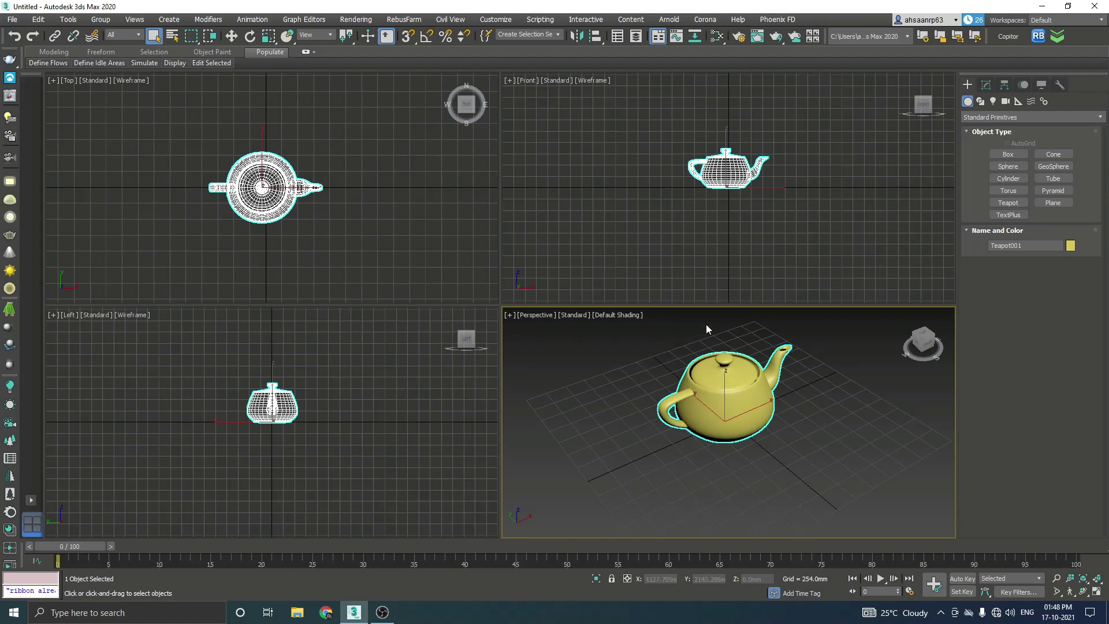
Give Teapot001 a 610.886mm radius and 12 segments in the Modify panel.
left_click(988, 87)
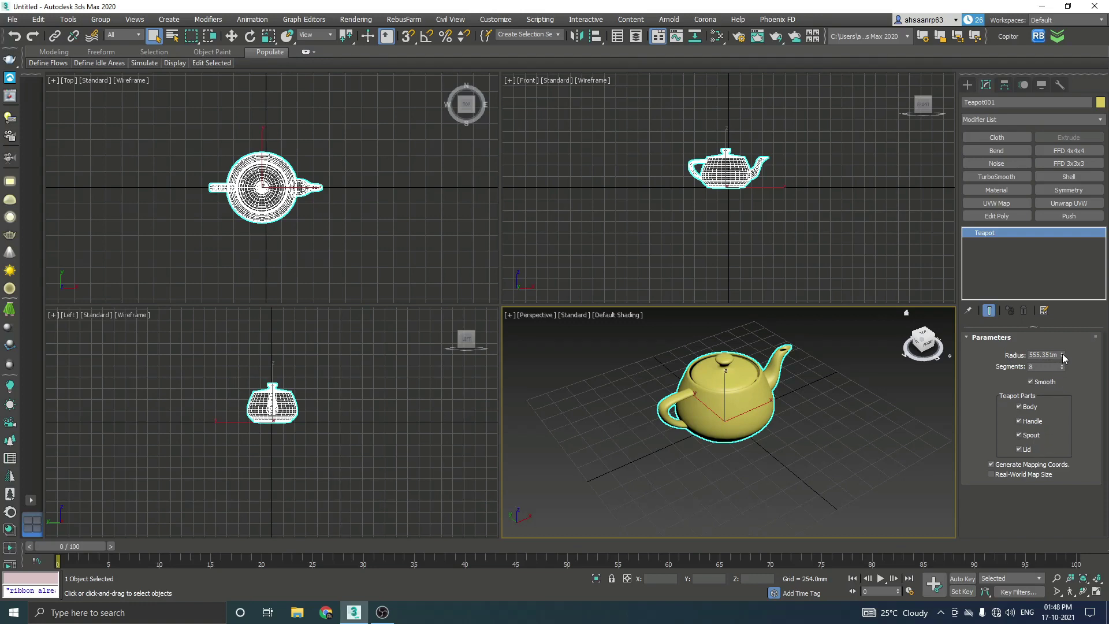
mouse_move(1063, 352)
left_mouse_down()
mouse_move(1072, 336)
mouse_move(1070, 370)
left_mouse_up()
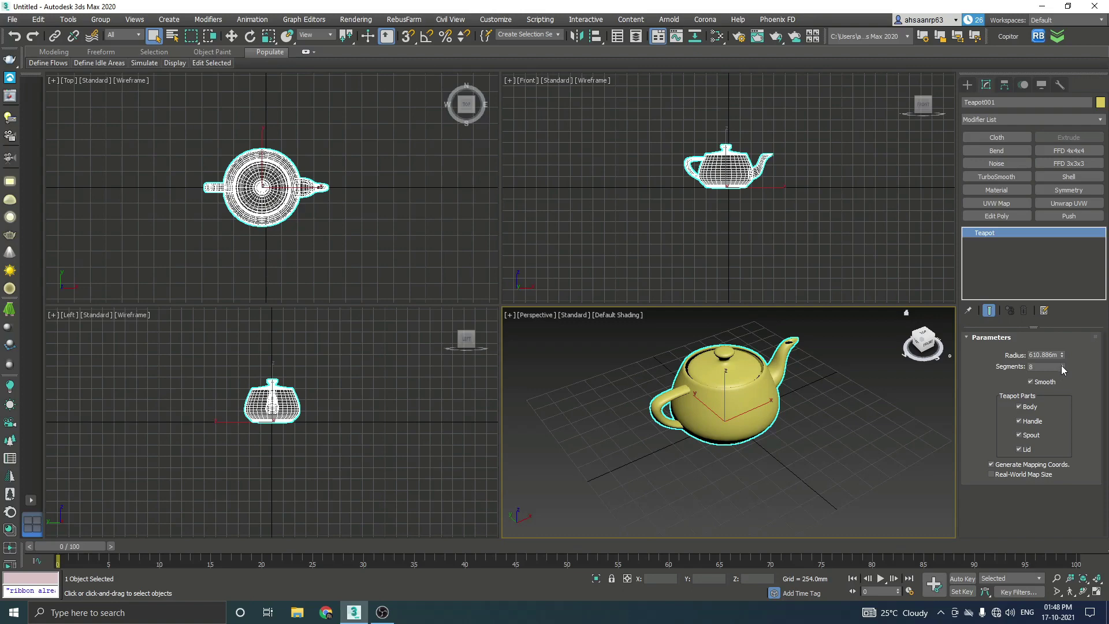
left_click_drag(1062, 366, 1063, 362)
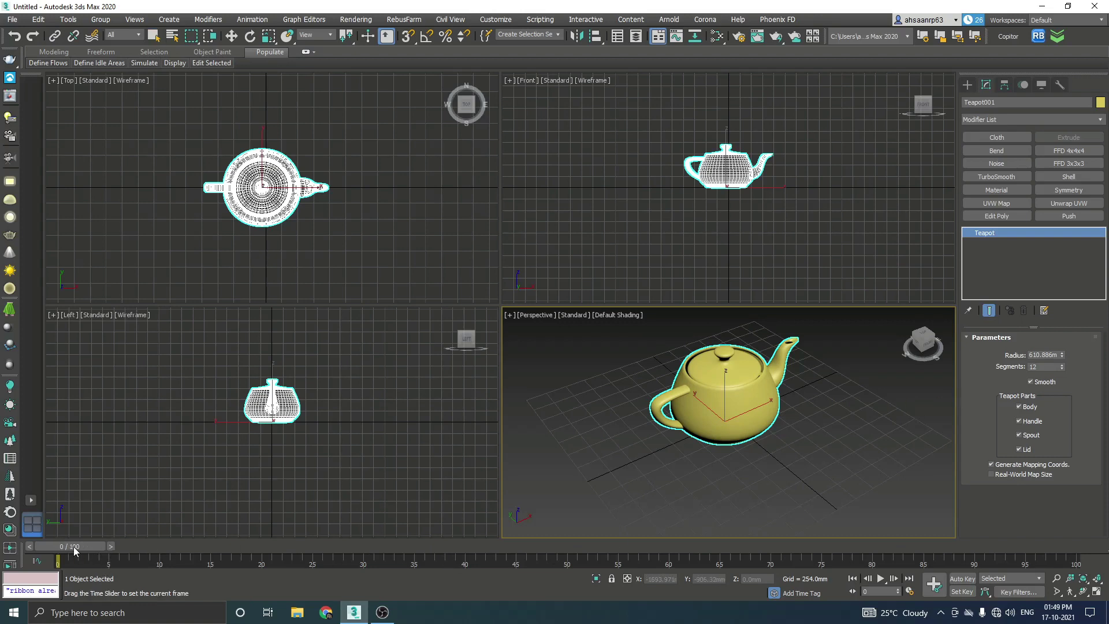
Scrub the timeline, switch to Select and Move, and deselect the teapot.
mouse_move(72, 546)
left_mouse_down()
mouse_move(112, 548)
mouse_move(46, 540)
left_mouse_up()
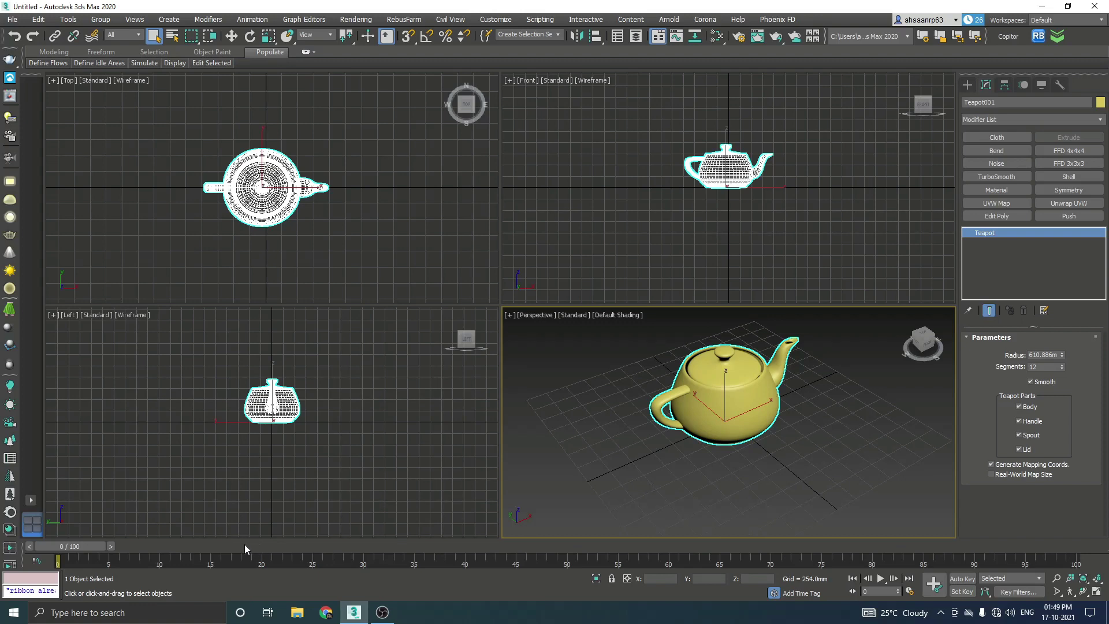
mouse_move(74, 546)
left_mouse_down()
mouse_move(216, 556)
mouse_move(65, 542)
left_mouse_up()
key("w")
left_click(795, 491)
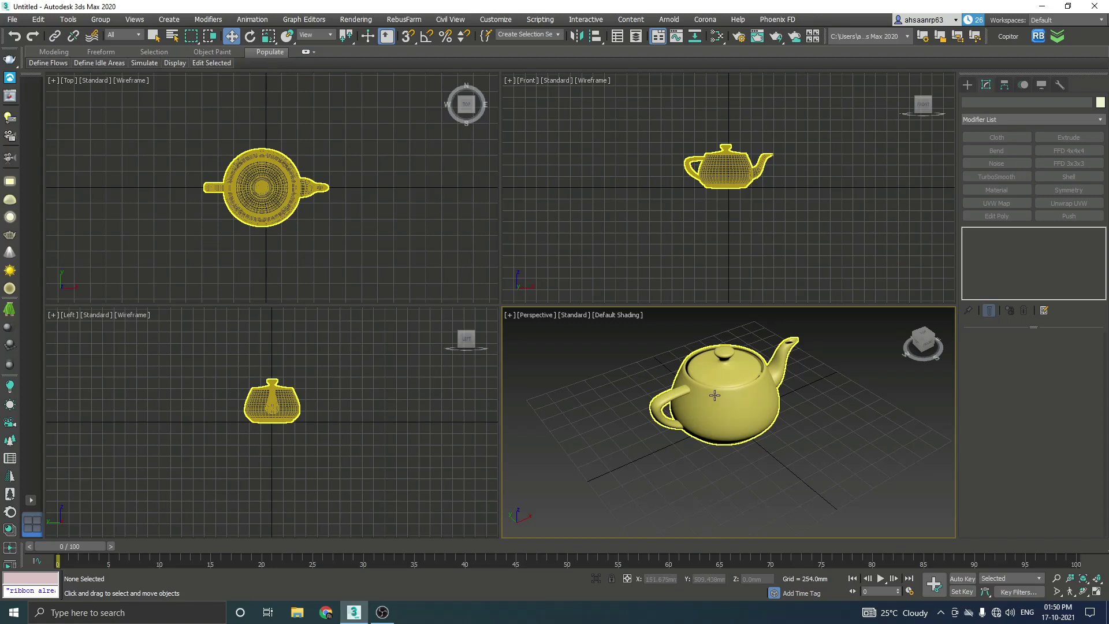
Select the teapot and position it at X 736.073mm, Y 192.0mm, Z 449.568mm.
left_click(726, 391)
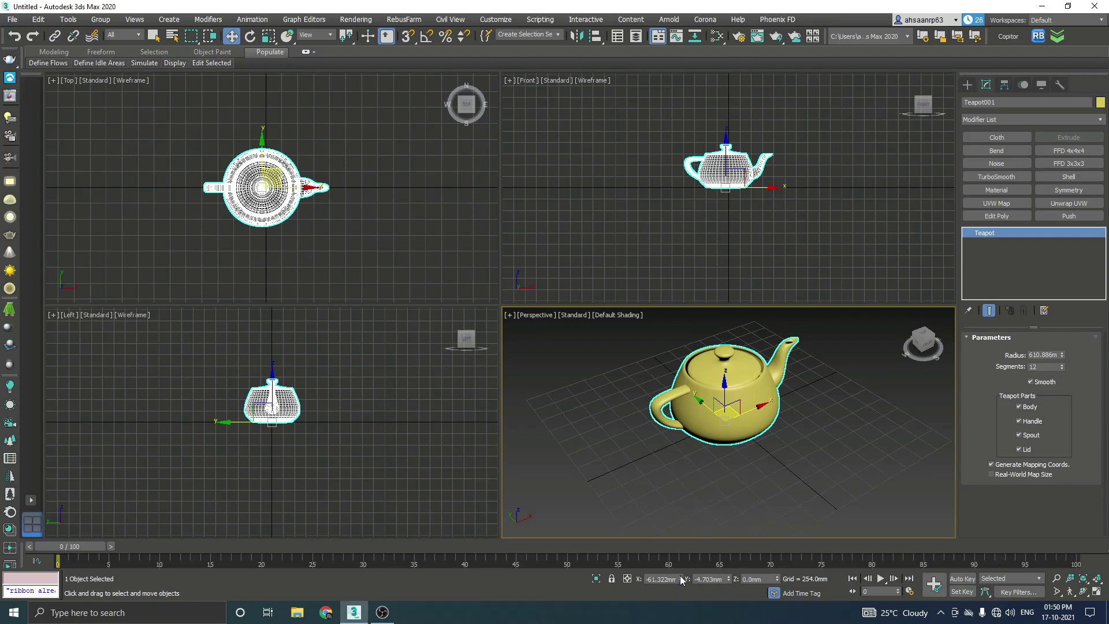
mouse_move(681, 581)
left_mouse_down()
mouse_move(688, 536)
mouse_move(676, 587)
mouse_move(708, 518)
left_mouse_up()
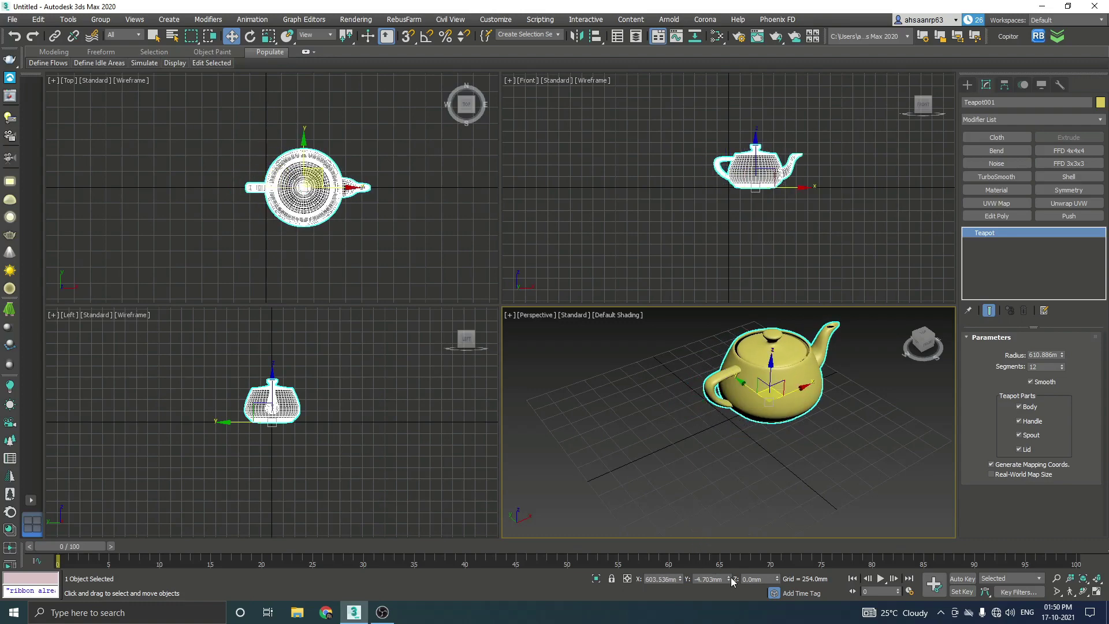
mouse_move(730, 579)
left_mouse_down()
mouse_move(733, 543)
mouse_move(730, 578)
mouse_move(786, 558)
left_mouse_up()
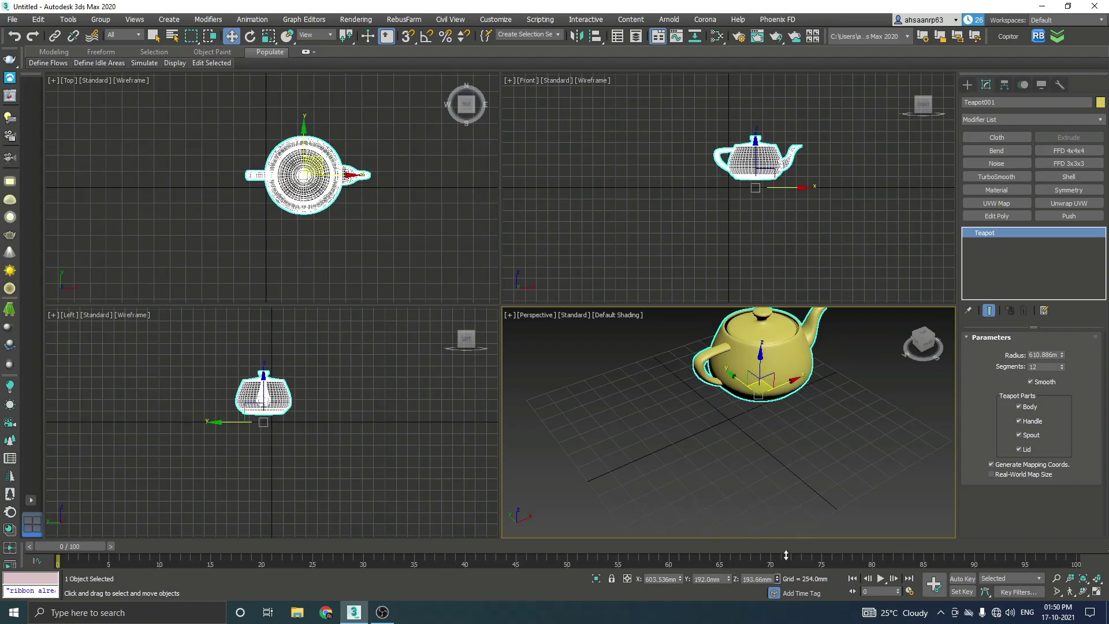
left_click_drag(786, 558, 782, 543)
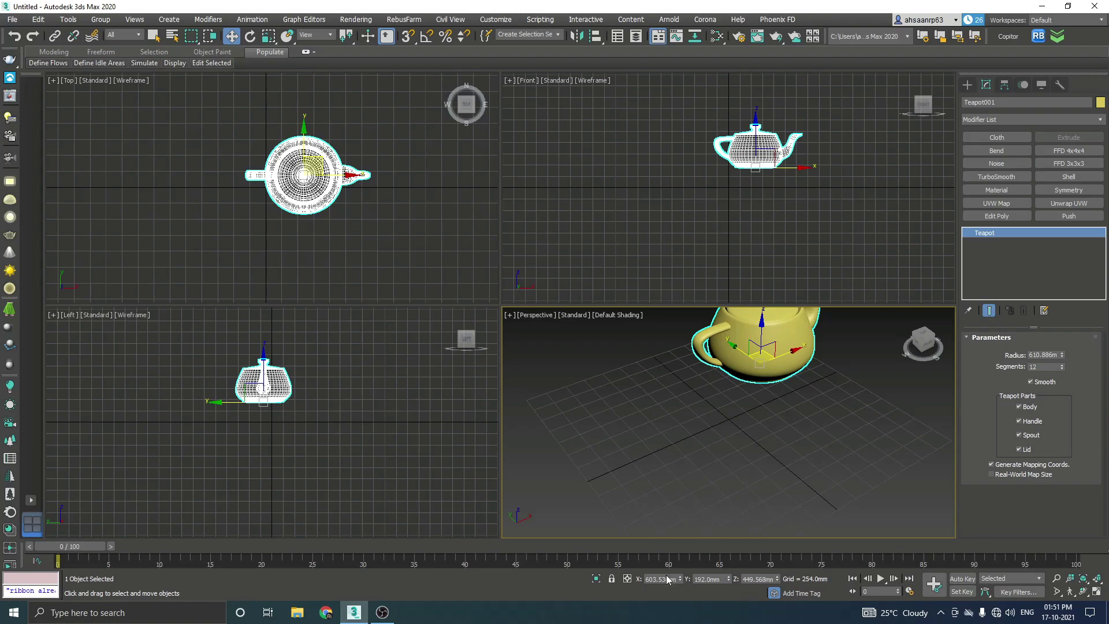
mouse_move(681, 580)
left_mouse_down()
mouse_move(690, 543)
mouse_move(684, 562)
left_mouse_up()
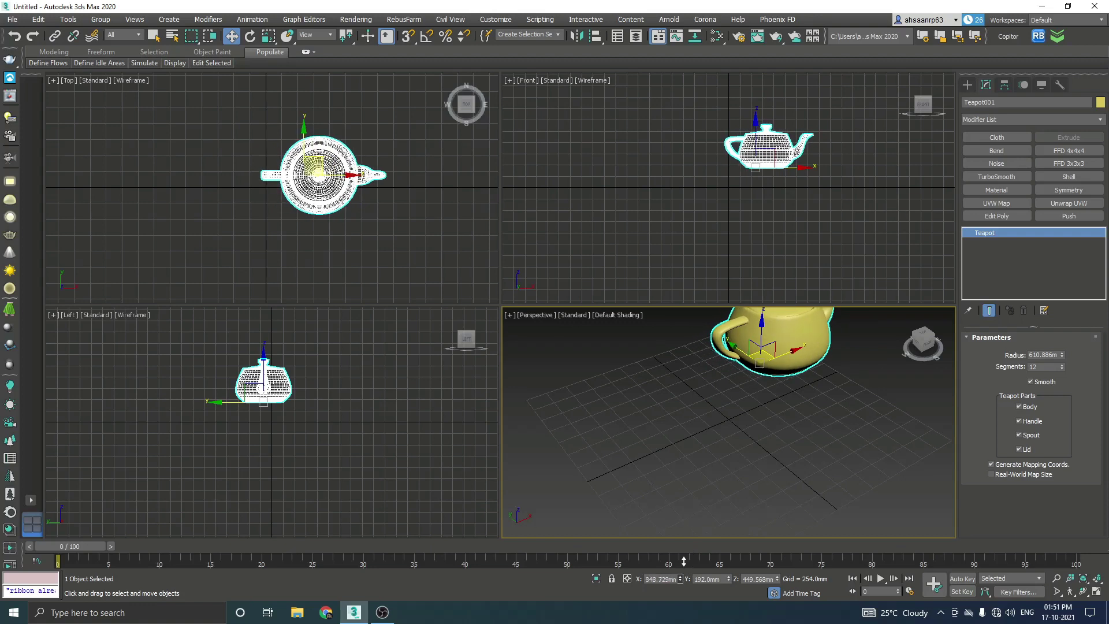
left_click_drag(684, 561, 687, 576)
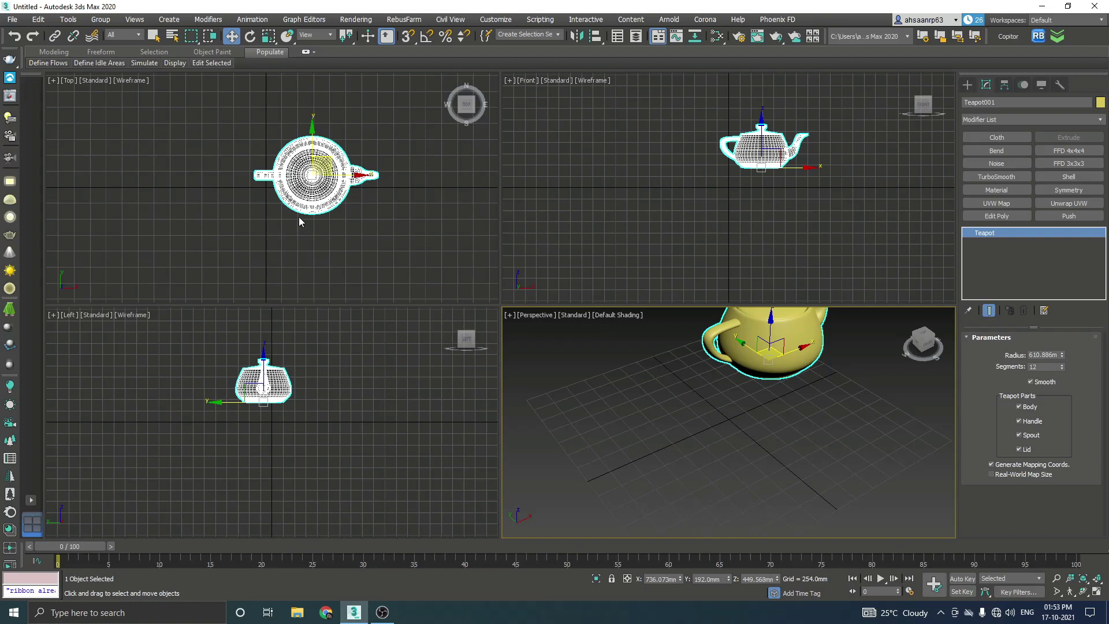
left_click(12, 20)
mouse_move(22, 40)
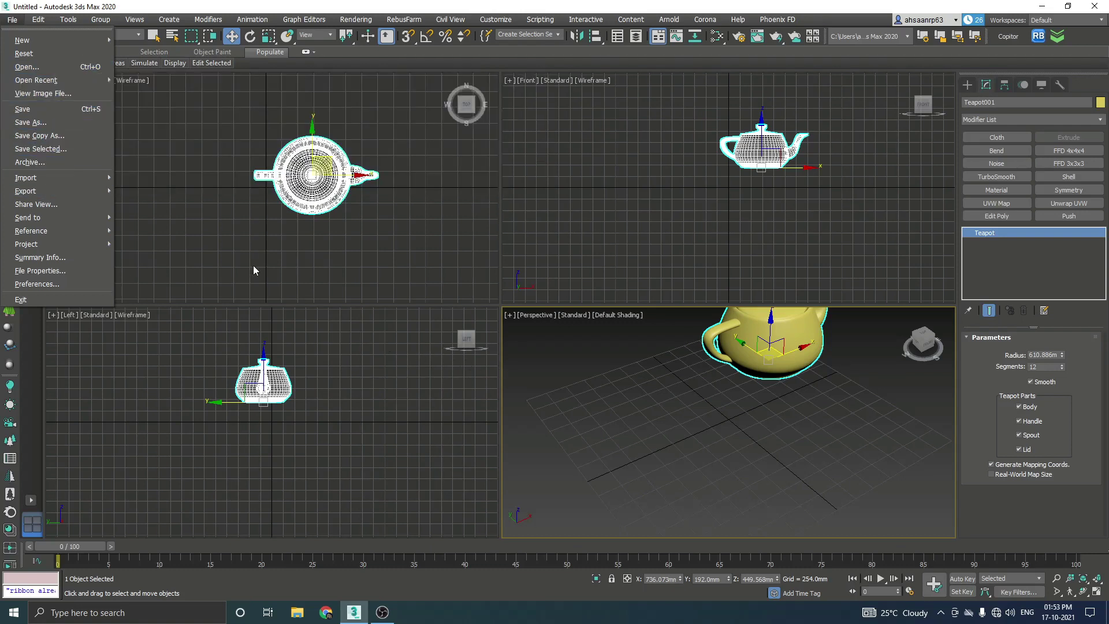
left_click(49, 112)
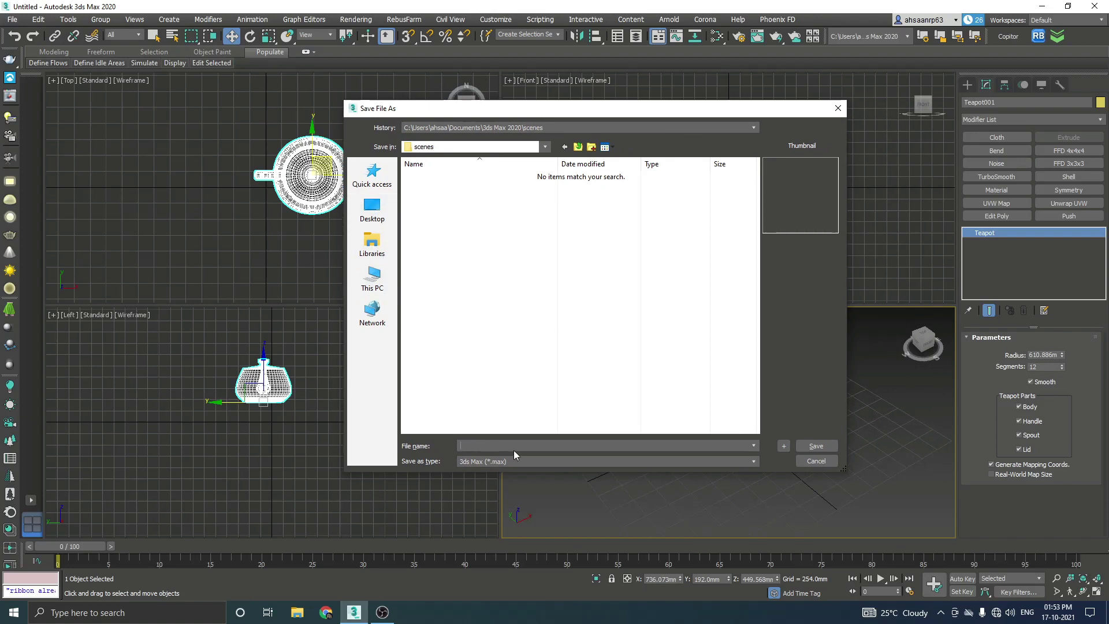
left_click(815, 462)
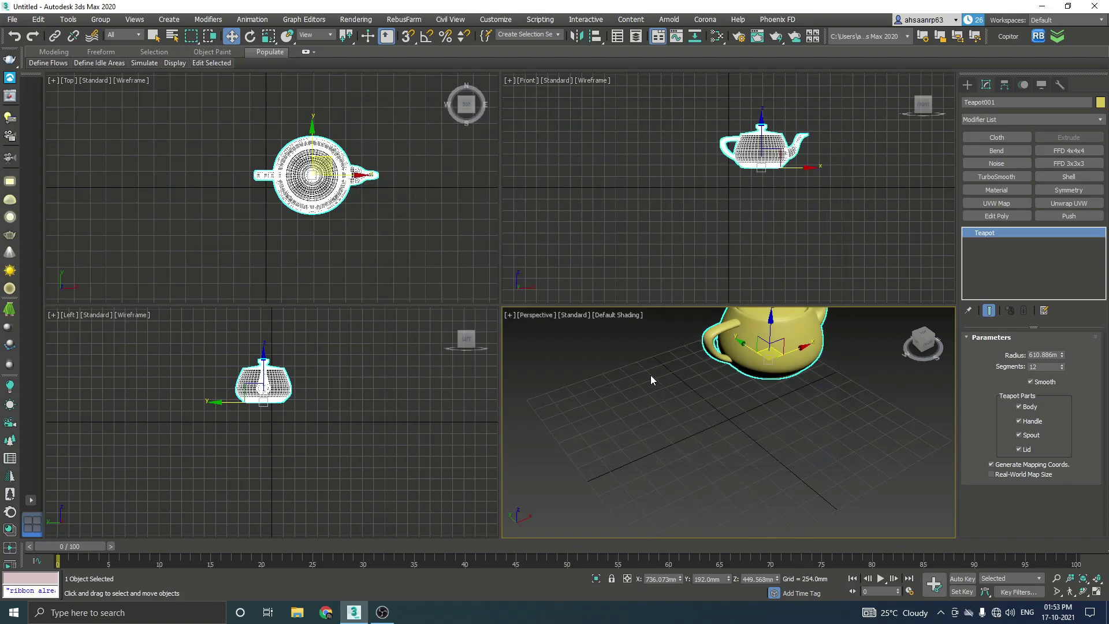